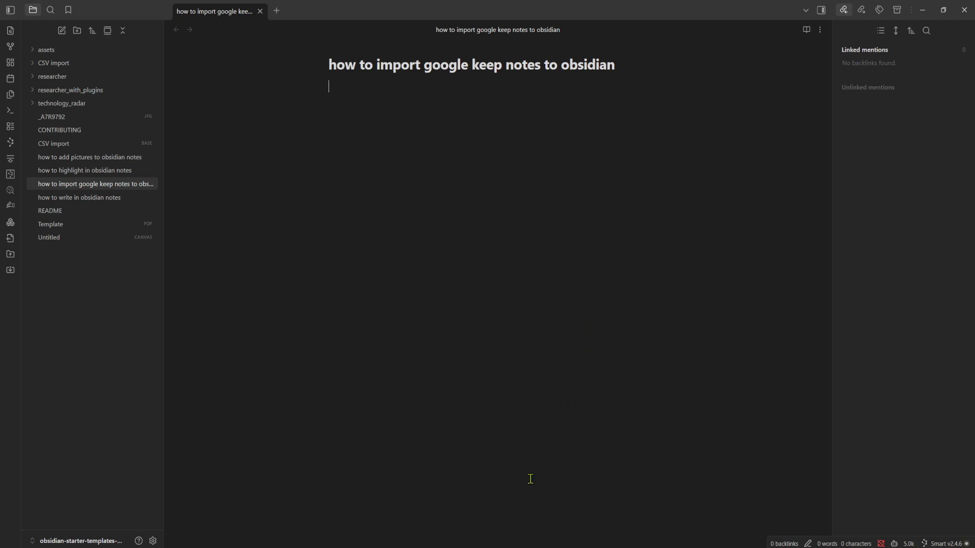
- Switch to the Google Takeout browser window and deselect all products for the new export
mouse_move(508, 547)
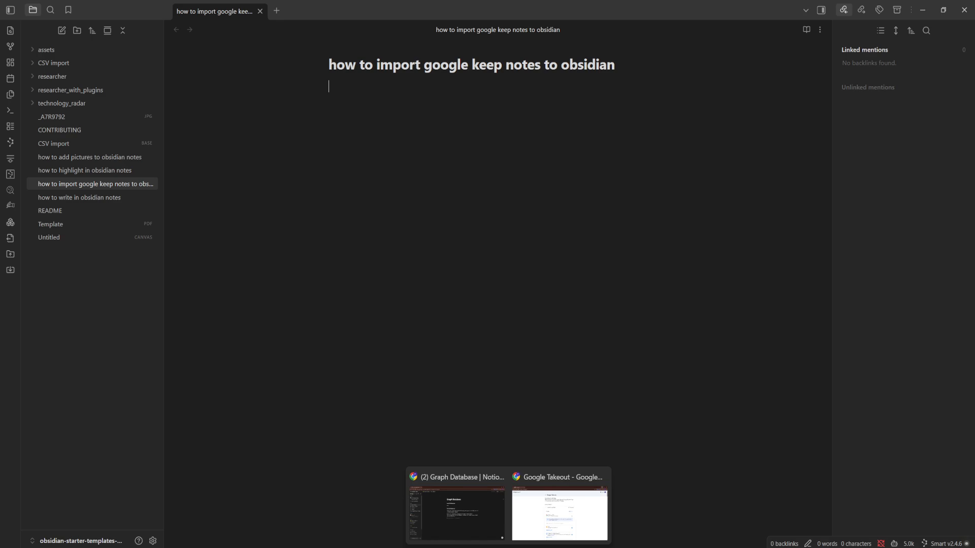
left_click(555, 517)
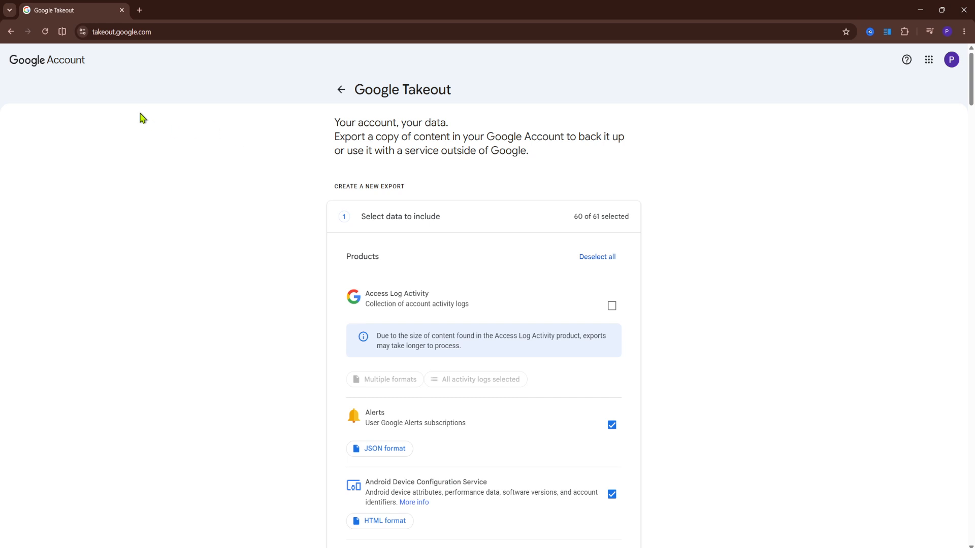
scroll(788, 218, "down", 20)
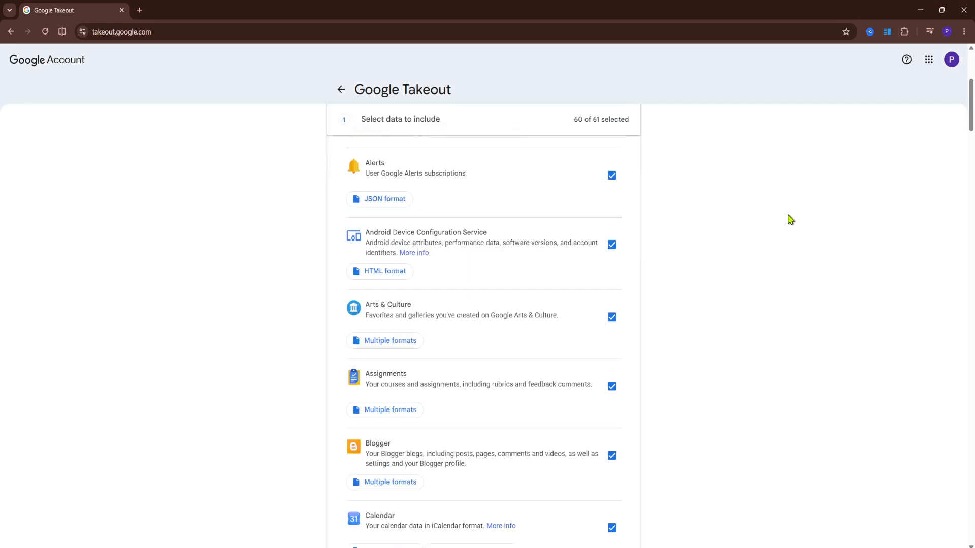
scroll(808, 235, "down", 20)
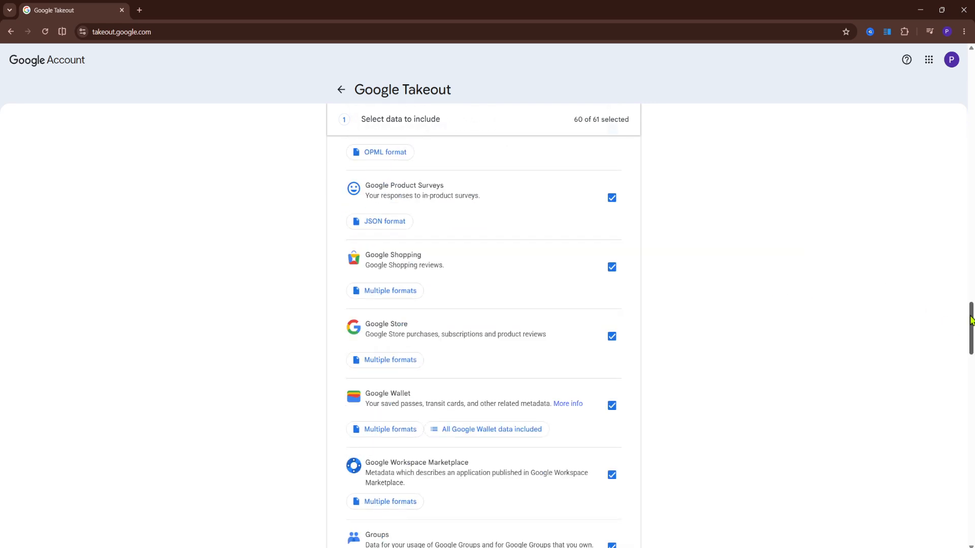
left_click_drag(968, 326, 971, 40)
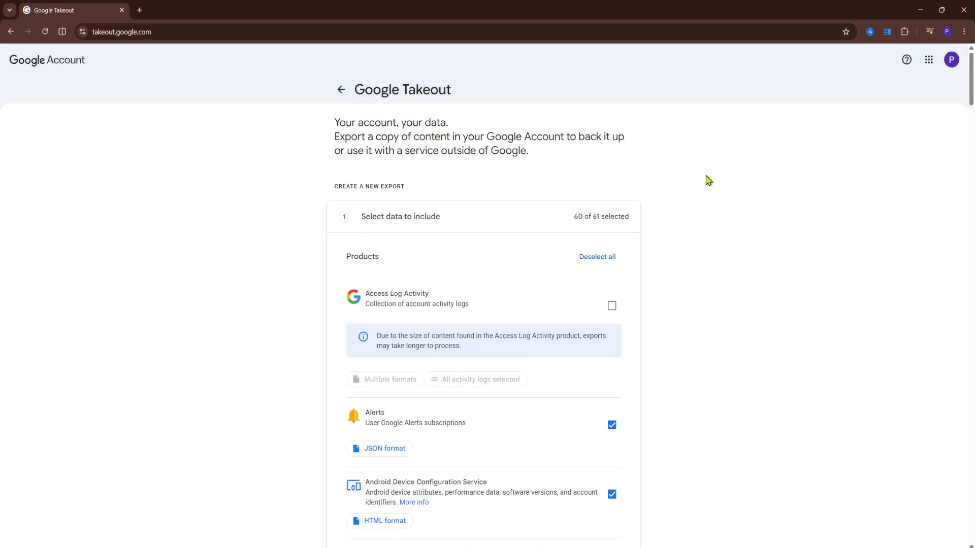
left_click(588, 257)
- Include only Keep in the export data and continue to the file type, frequency and destination settings
scroll(792, 318, "down", 7)
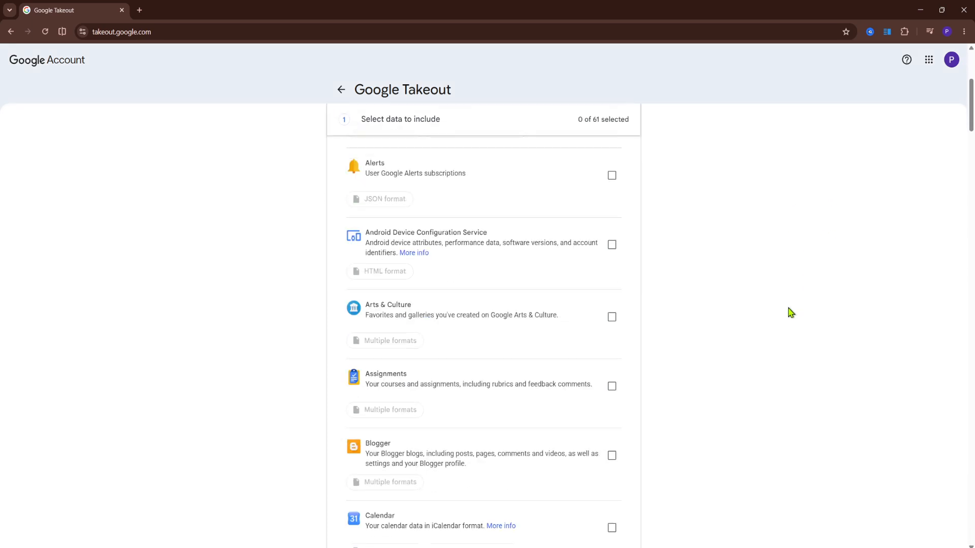
scroll(764, 322, "down", 10)
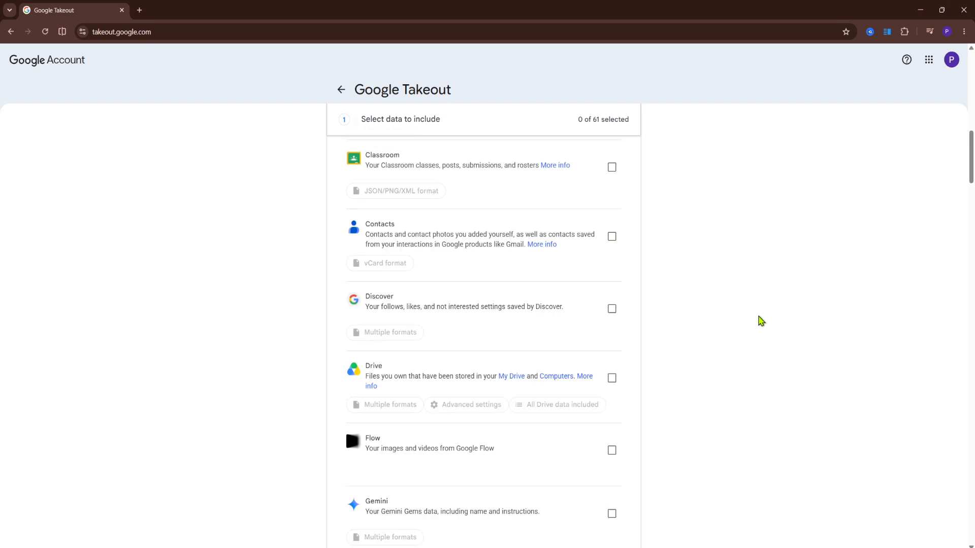
scroll(760, 320, "down", 15)
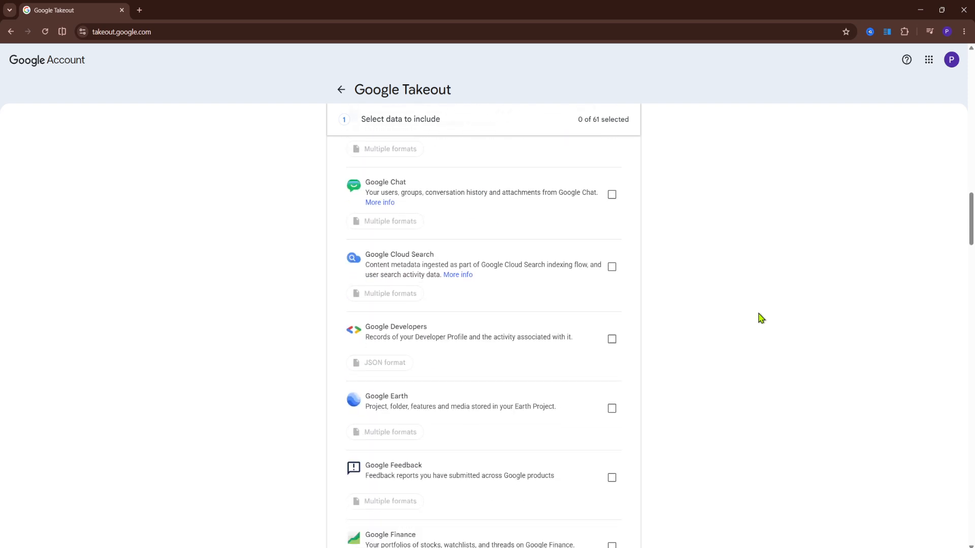
scroll(760, 318, "down", 13)
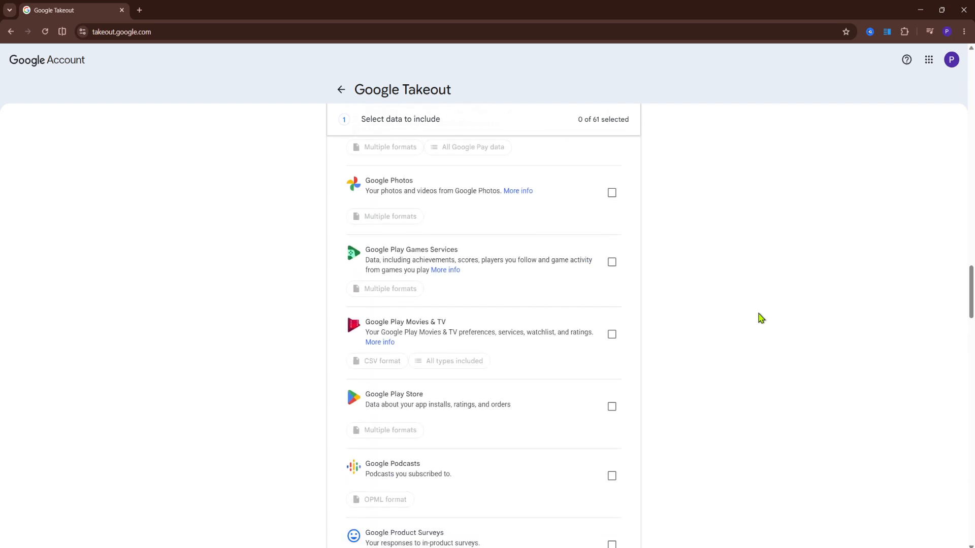
scroll(761, 319, "down", 10)
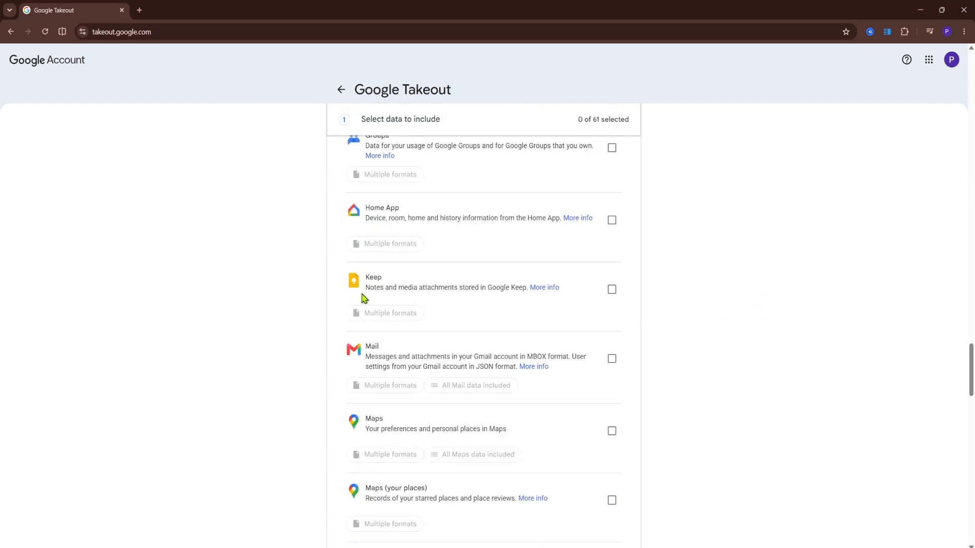
left_click(620, 294)
scroll(726, 313, "down", 20)
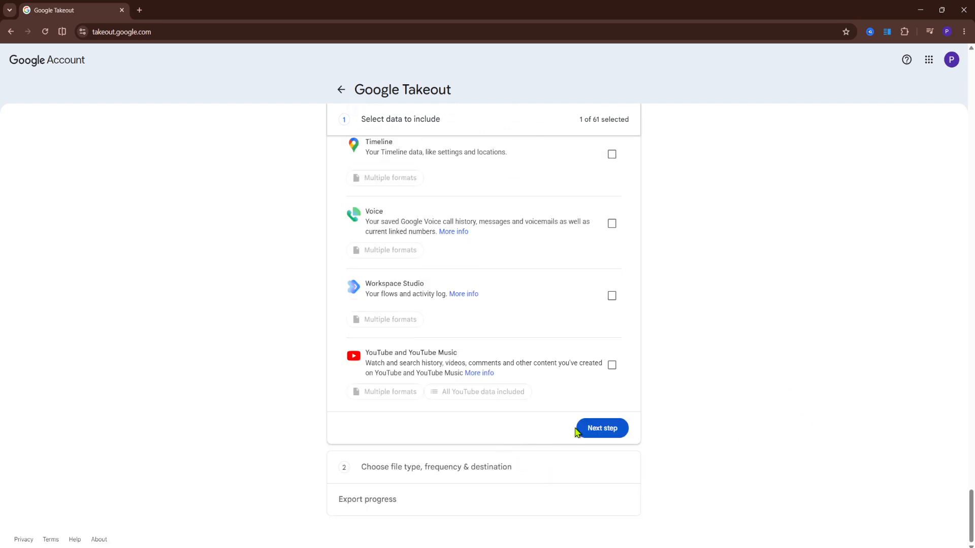
left_click(585, 432)
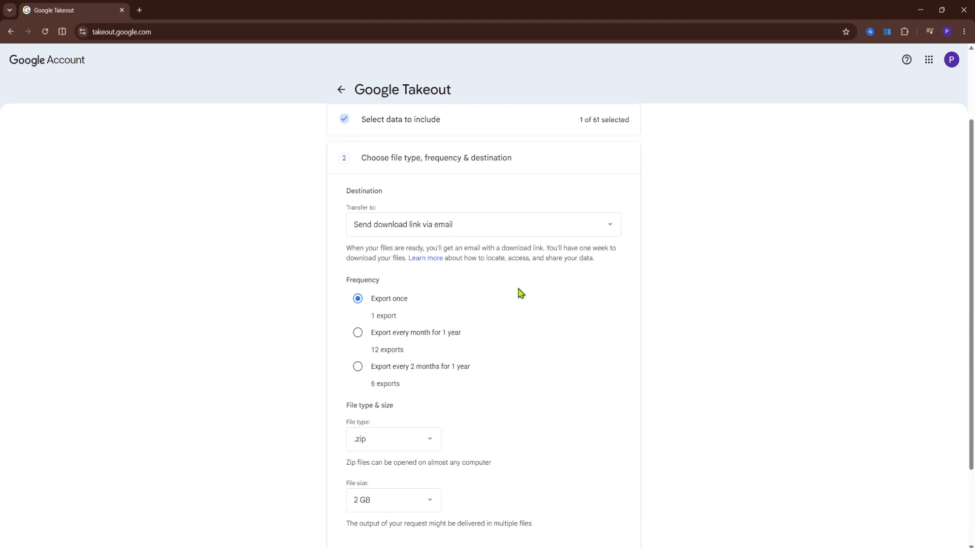
- Choose Send download link via email as the export destination and create the export
left_click(611, 228)
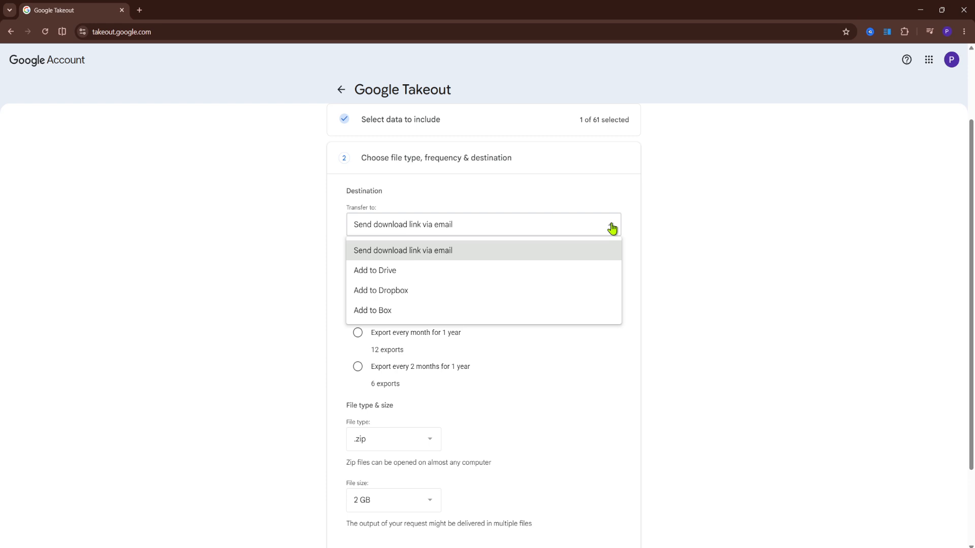
left_click(442, 250)
scroll(525, 317, "down", 1)
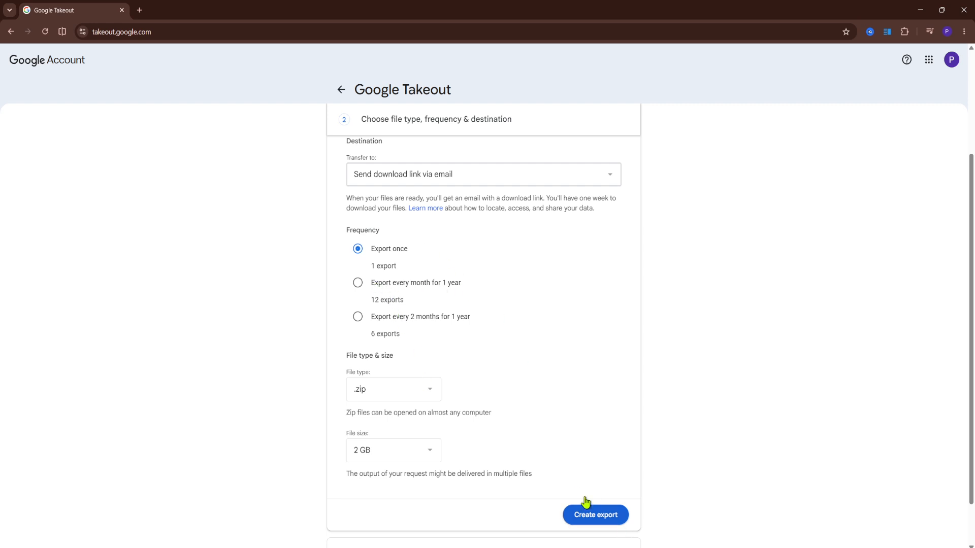
scroll(583, 505, "down", 1)
left_click(602, 461)
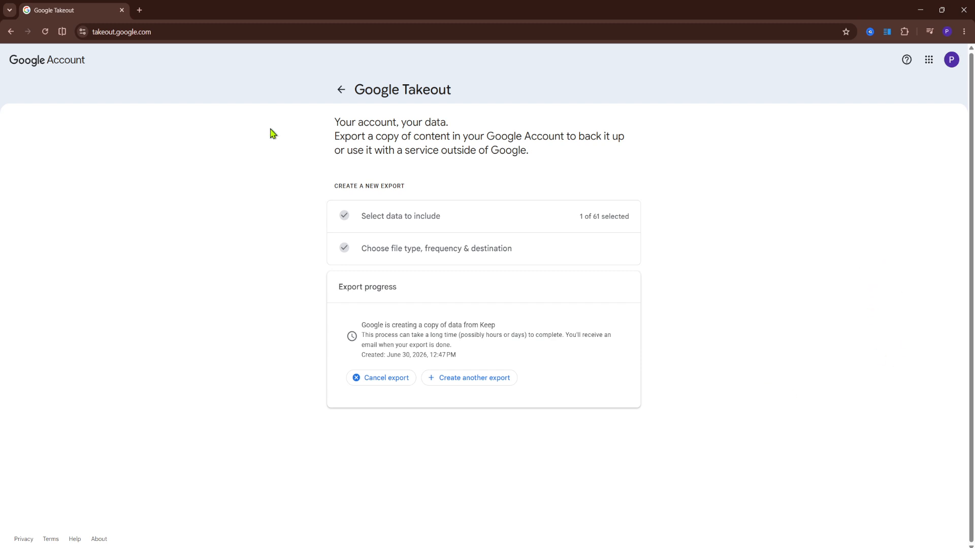
- Open Gmail in a new tab and follow the link in the Takeout email to manage the export request
left_click(138, 10)
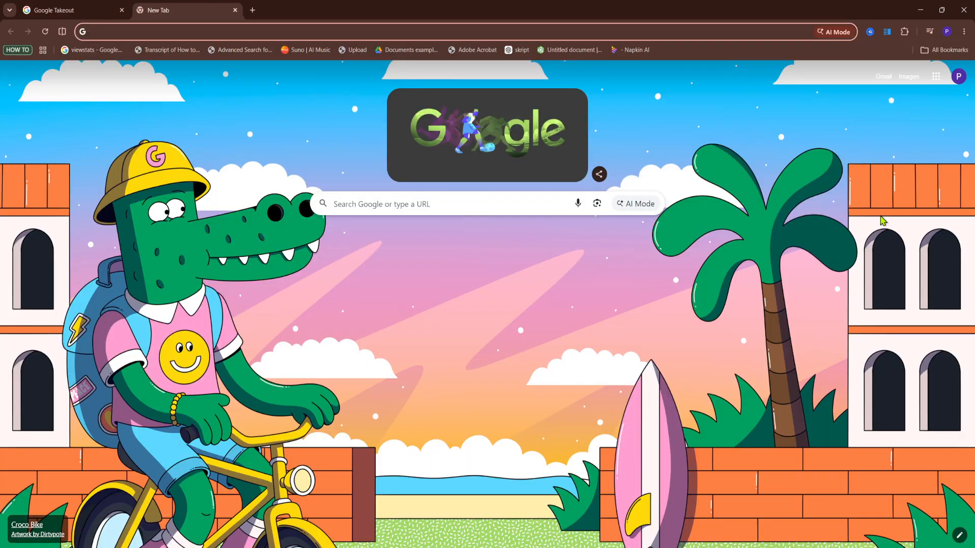
left_click(888, 82)
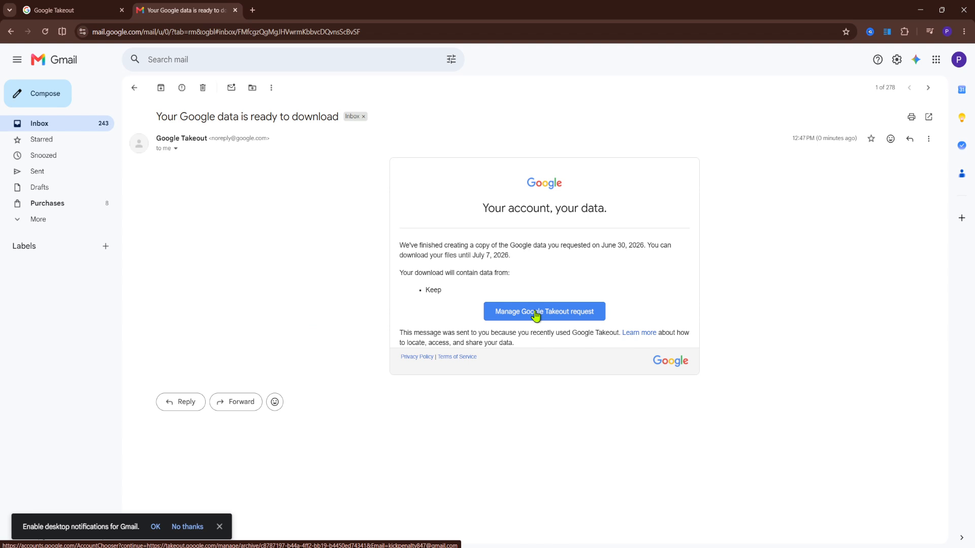
left_click(534, 312)
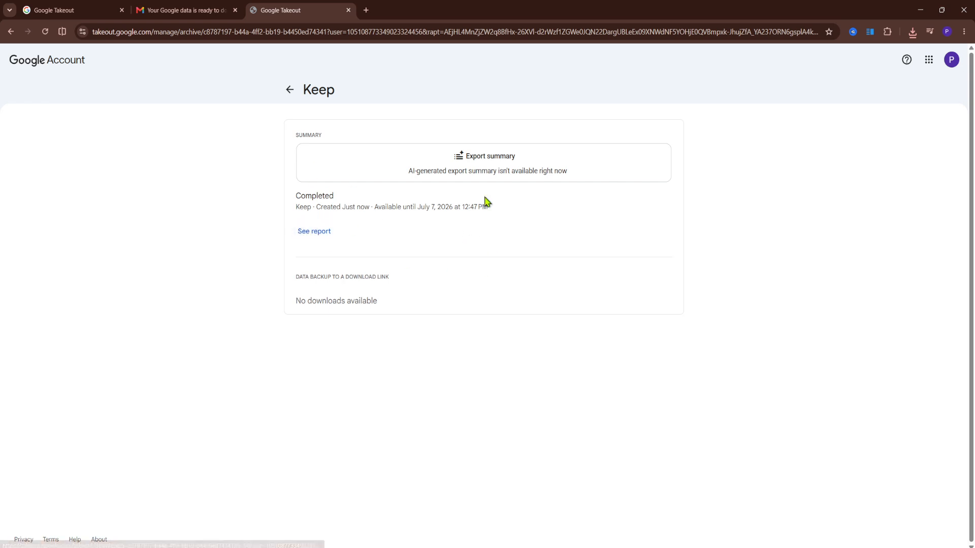
- Show the downloaded takeout-20260630T104708Z-001 archive in its folder and extract it there
left_click(912, 31)
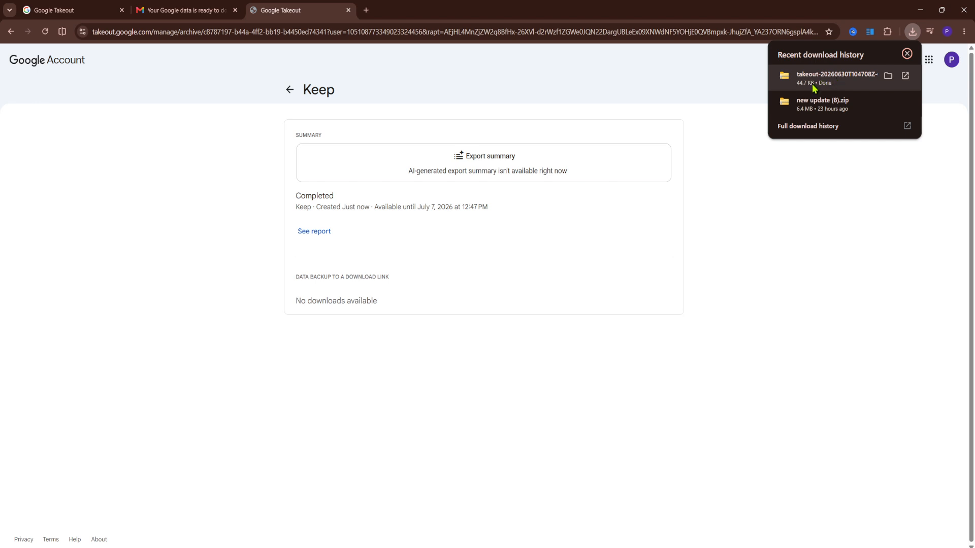
left_click(888, 76)
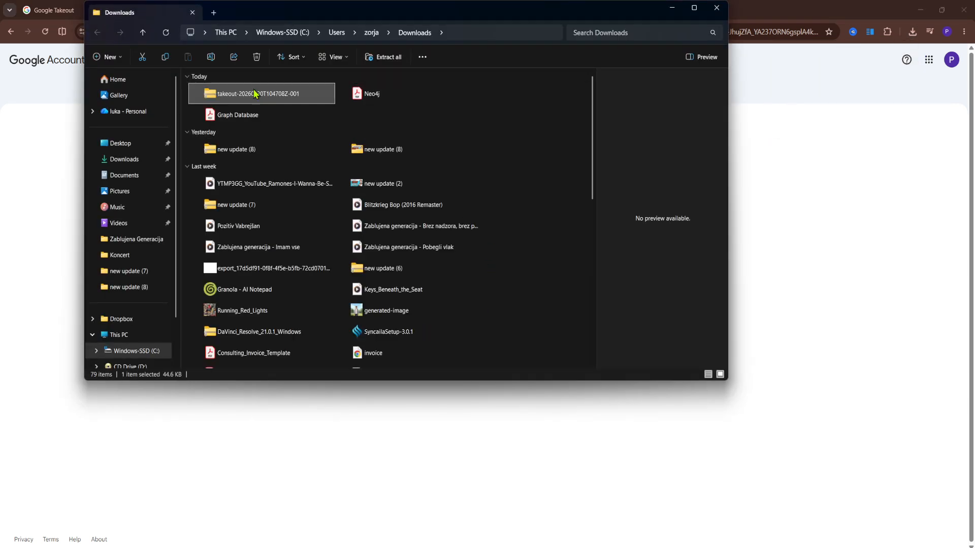
right_click(259, 95)
left_click(327, 210)
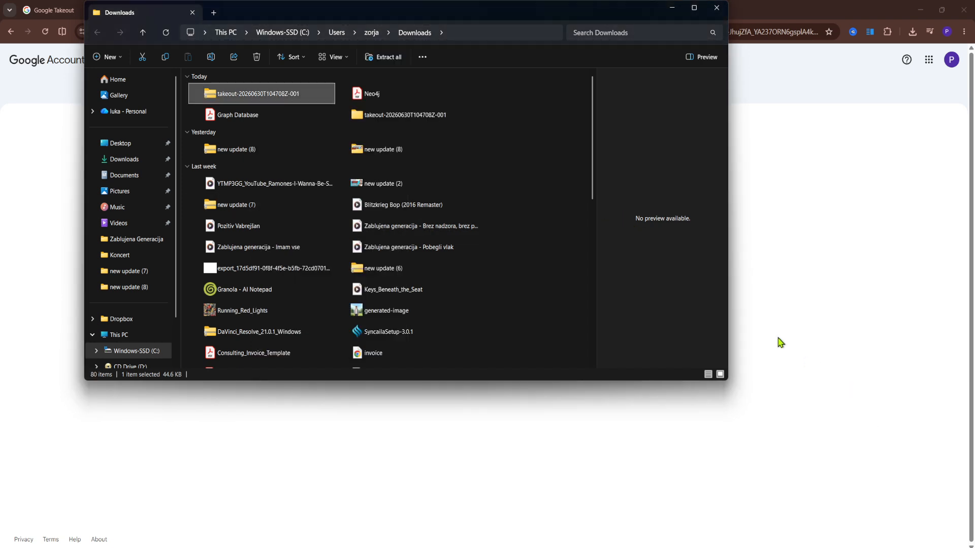
left_click(808, 220)
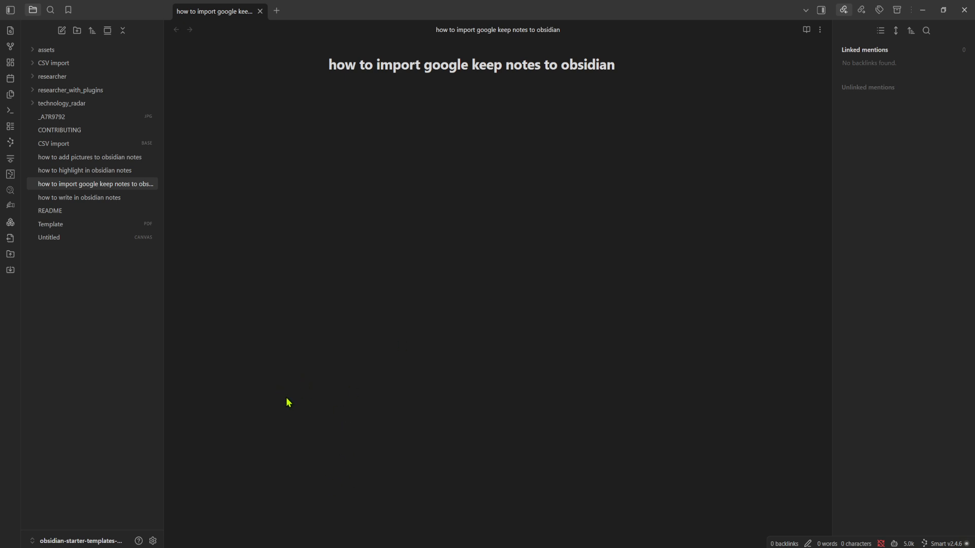
- In Obsidian, search the community plugins for "importer", view the Importer plugin's details, and close the settings
left_click(153, 541)
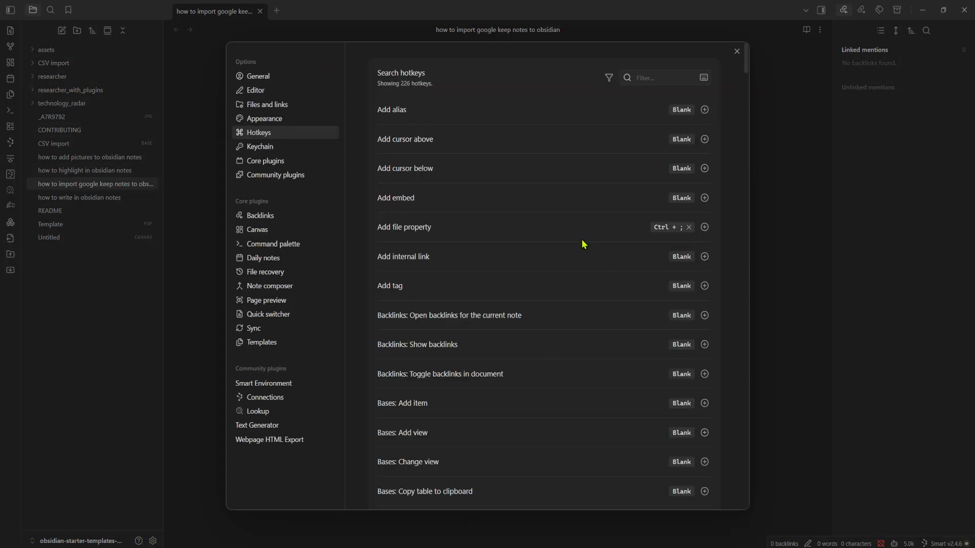
left_click(279, 180)
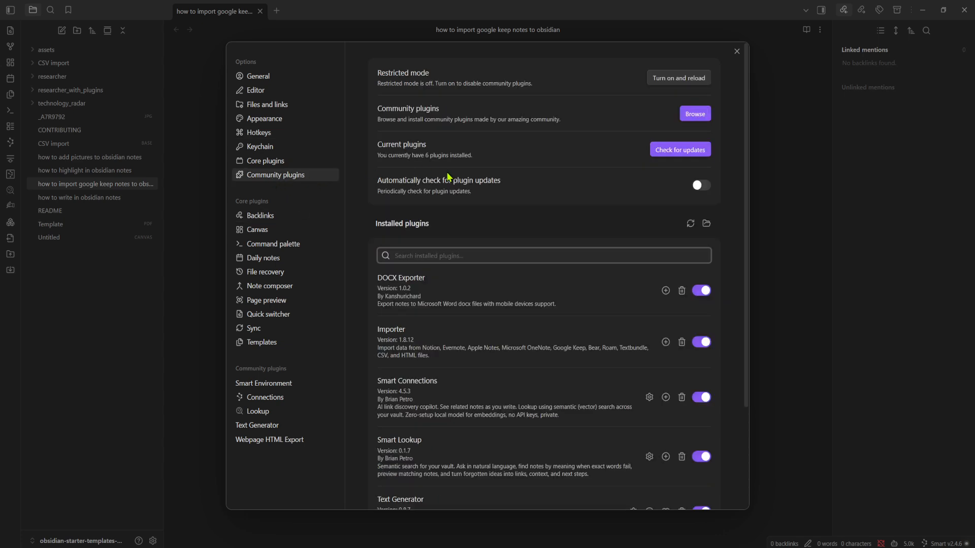
left_click(690, 117)
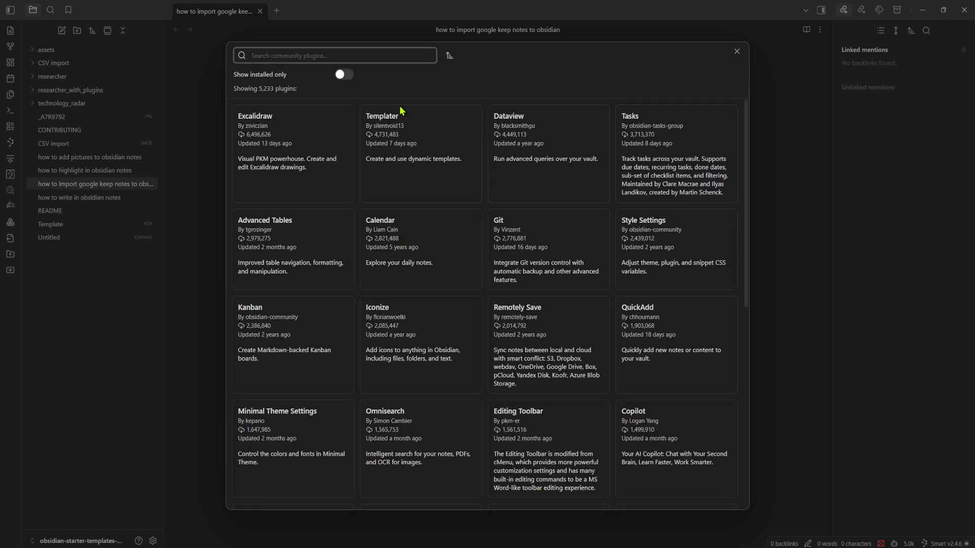
left_click(336, 50)
type("importer")
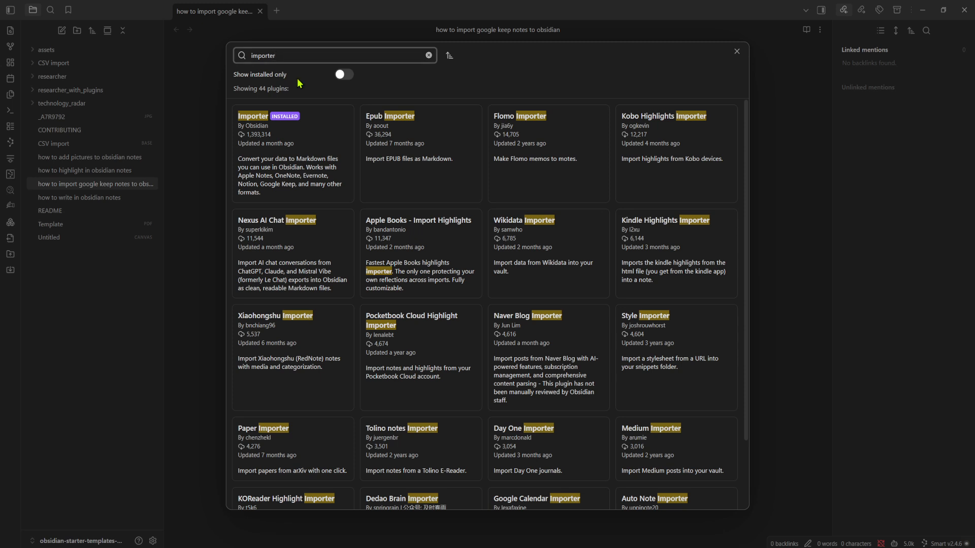
left_click(248, 128)
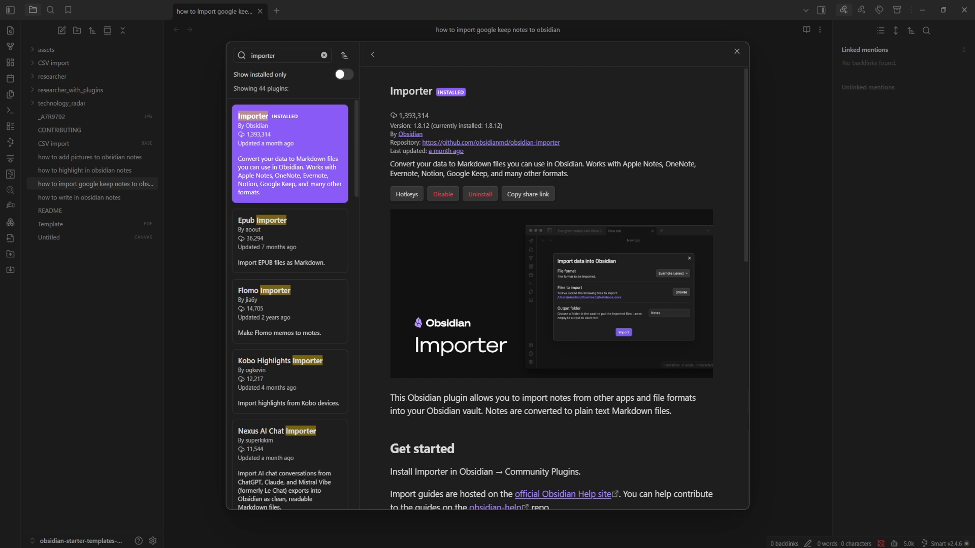
left_click(735, 51)
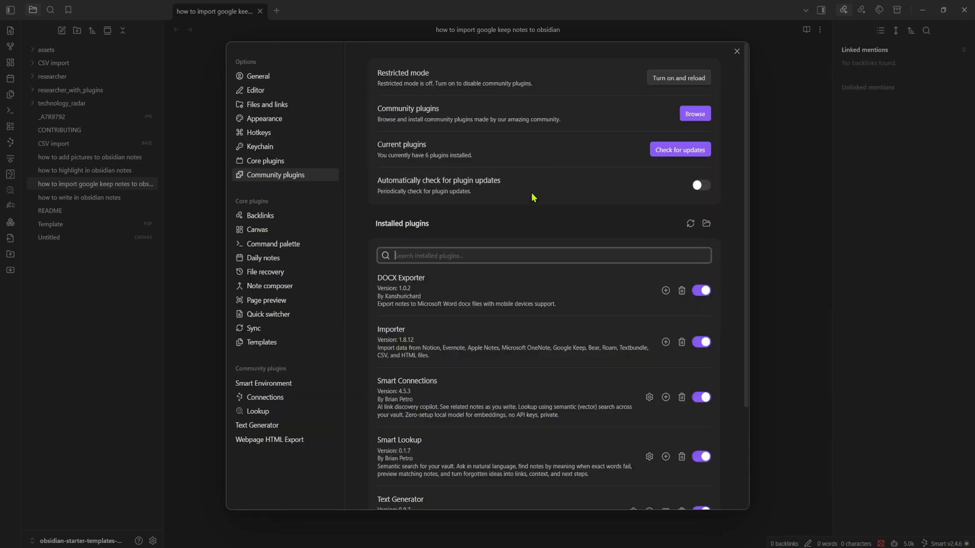
left_click(736, 51)
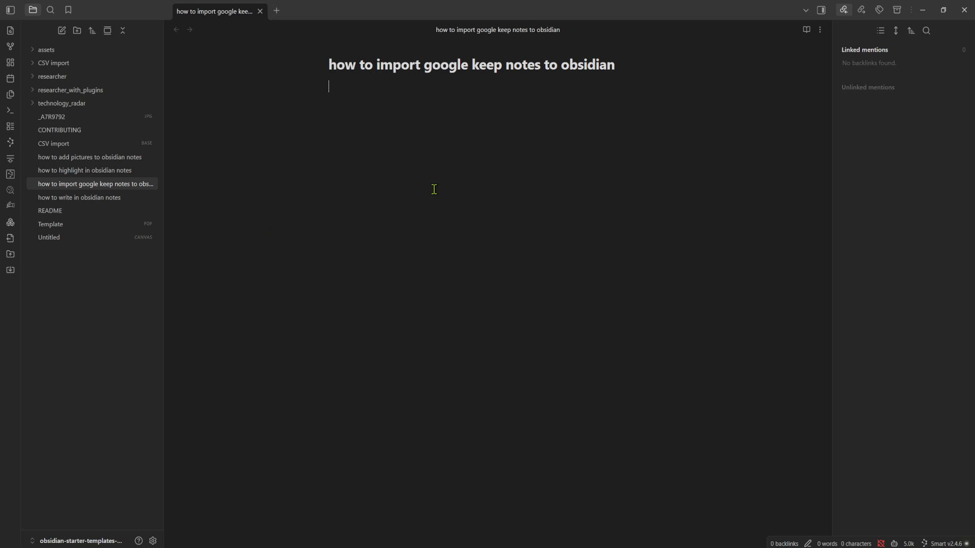
- Run the Open importer command and set the file format to Google Keep (.zip/.json)
key("ctrl+p")
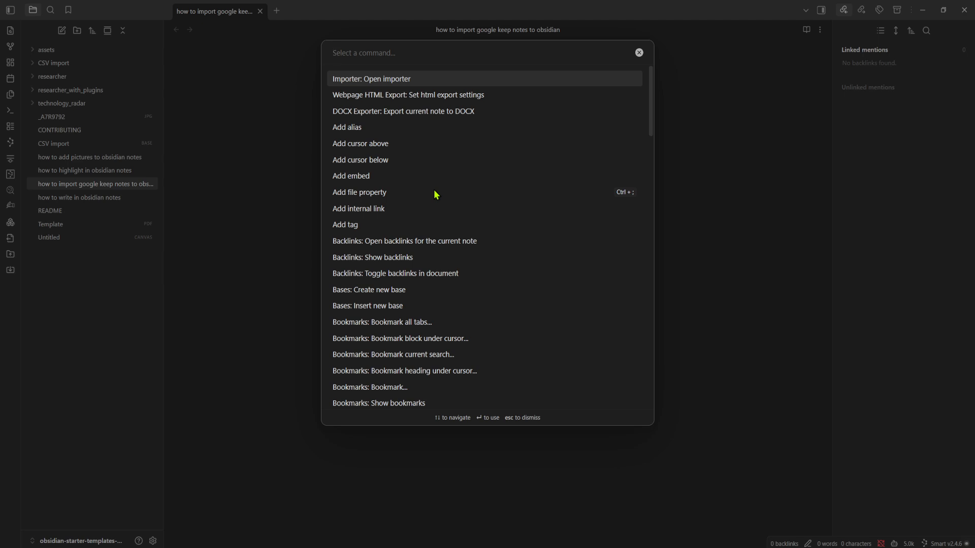
key("Return")
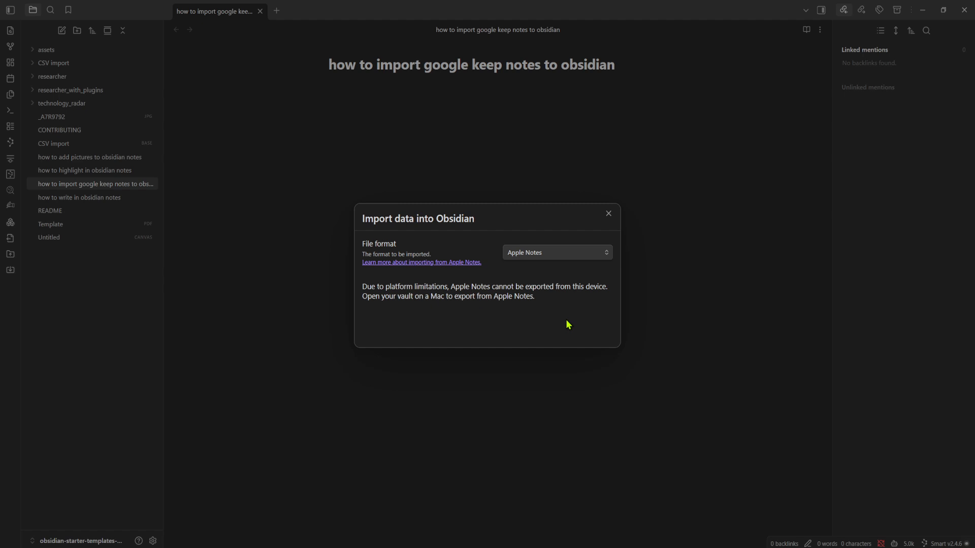
left_click(611, 252)
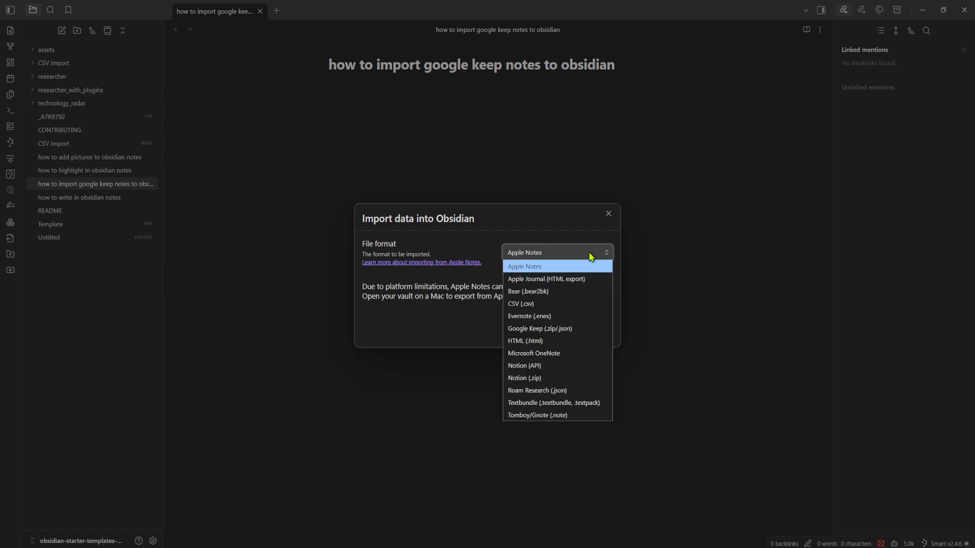
left_click(555, 331)
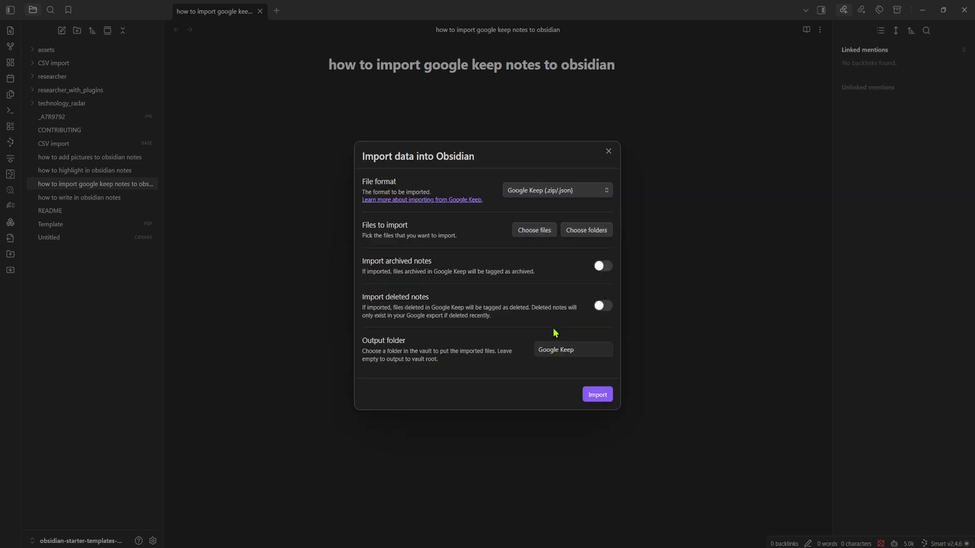
- Run the import on the extracted takeout-20260630T104708Z-001 folder from Downloads, with archived and deleted notes included, and close the import summary
left_click(584, 231)
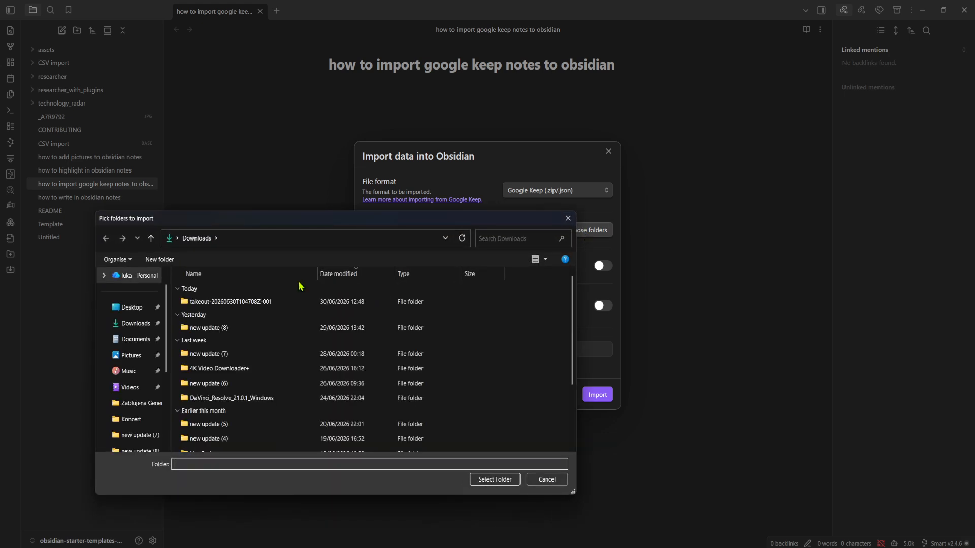
left_click(259, 304)
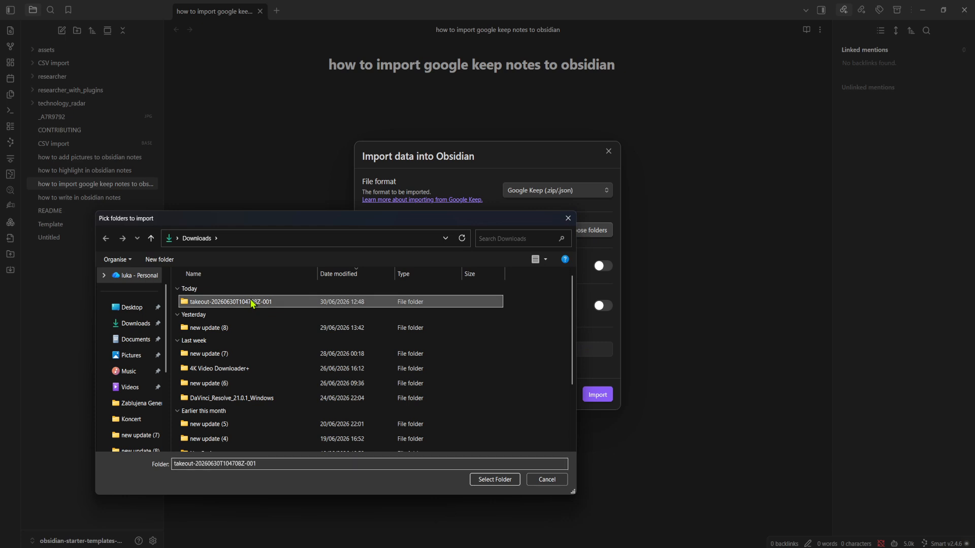
left_click(491, 480)
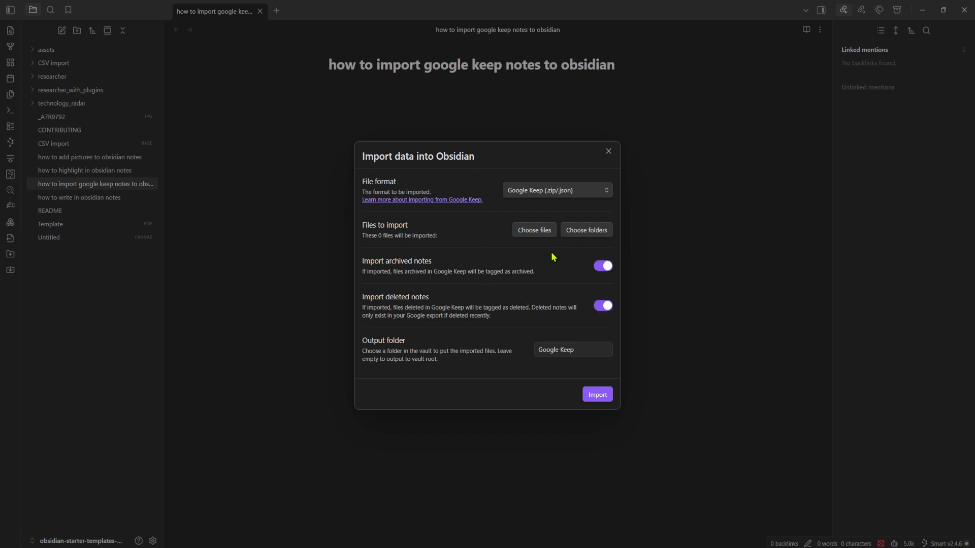
left_click(599, 395)
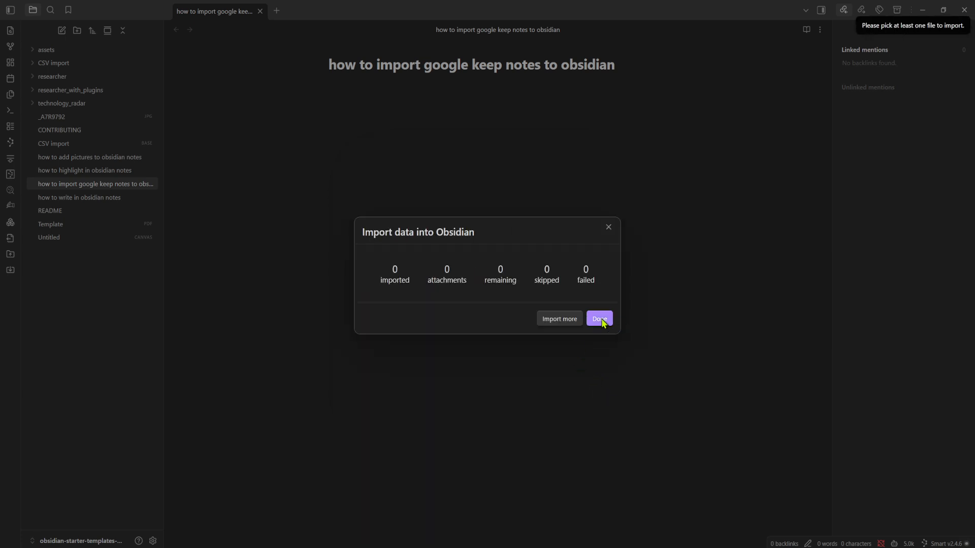
left_click(600, 319)
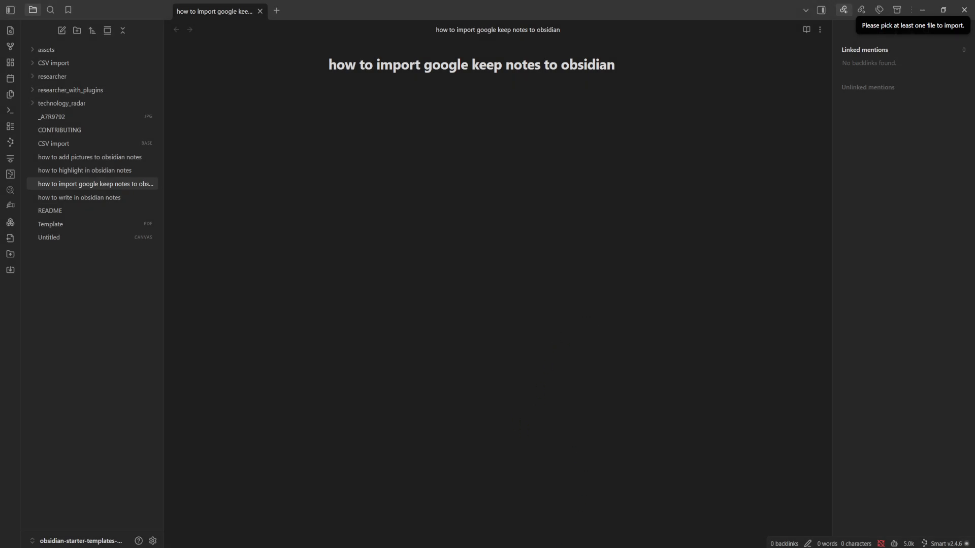
- In File Explorer, inspect the Takeout subfolder of the extracted takeout-20260630T104708Z-001 folder, open archive_browser, and return to the note in Obsidian
left_click(561, 474)
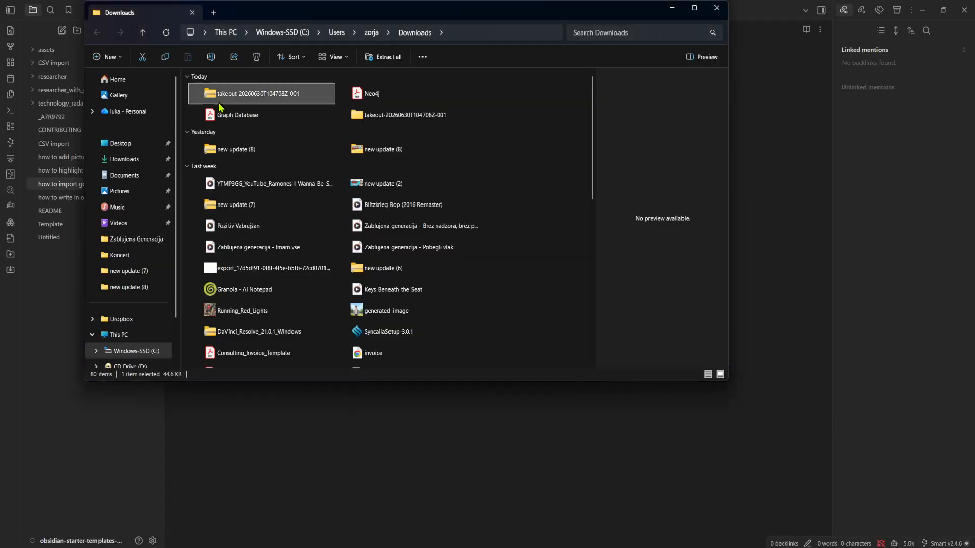
double_click(383, 114)
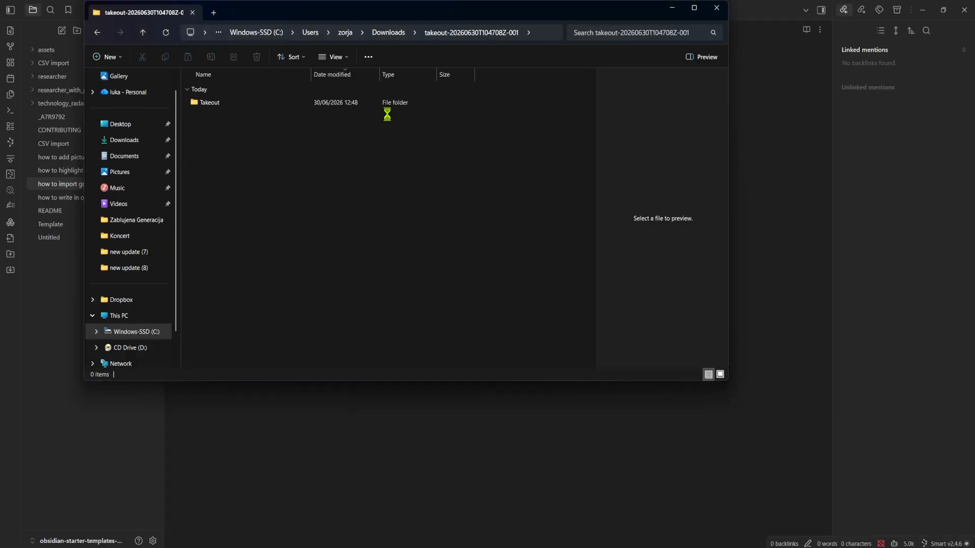
double_click(278, 103)
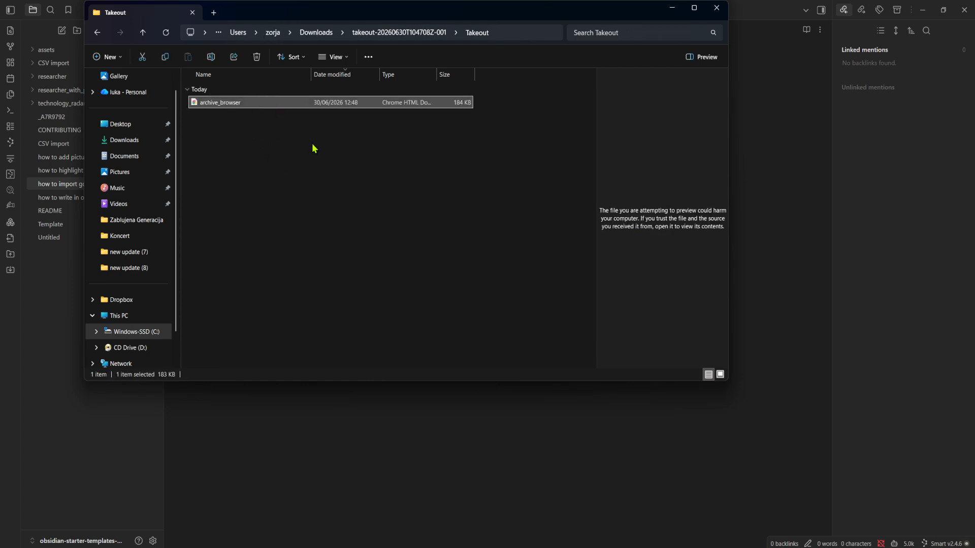
double_click(297, 108)
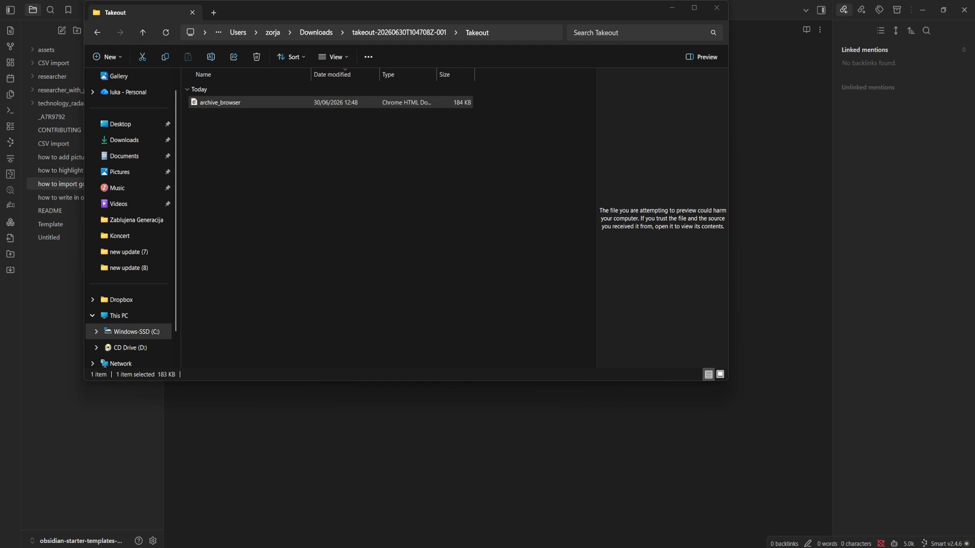
left_click(715, 9)
left_click(337, 101)
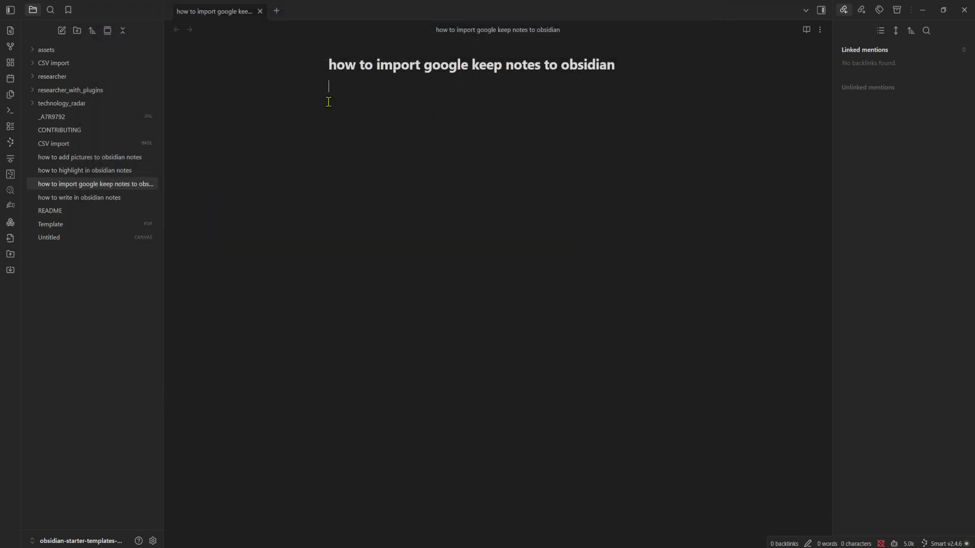